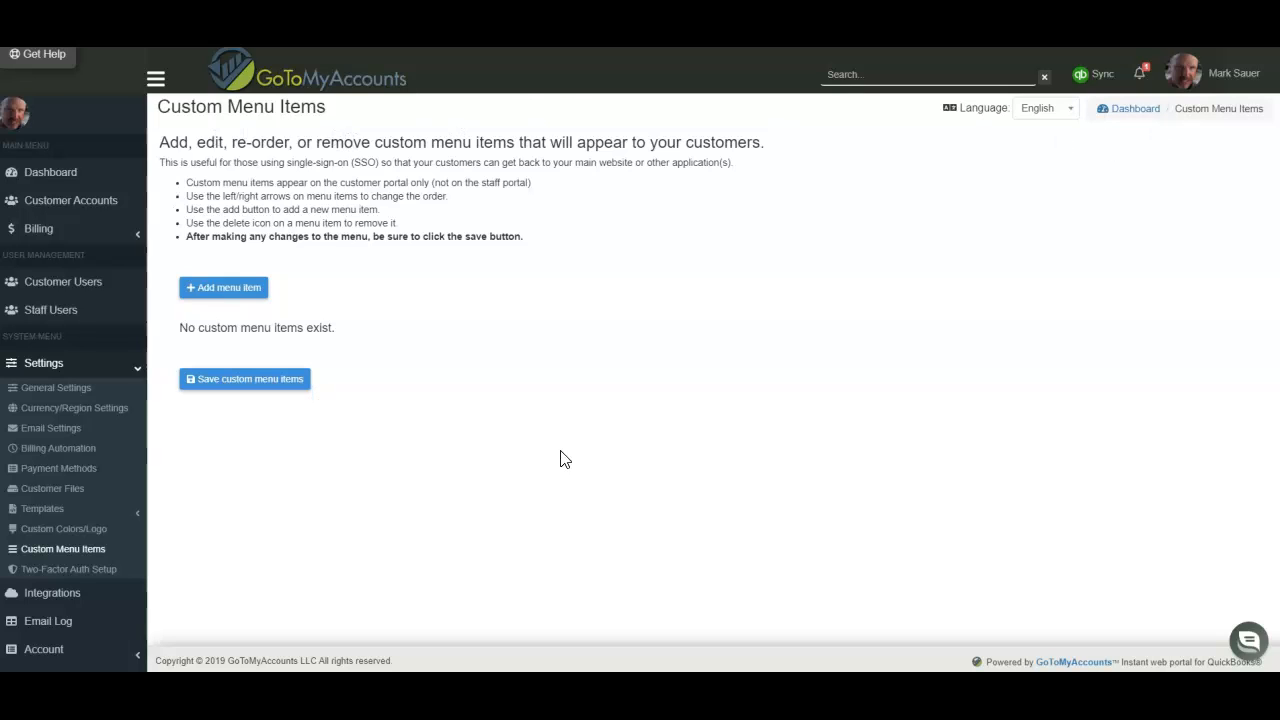
pyautogui.click(238, 290)
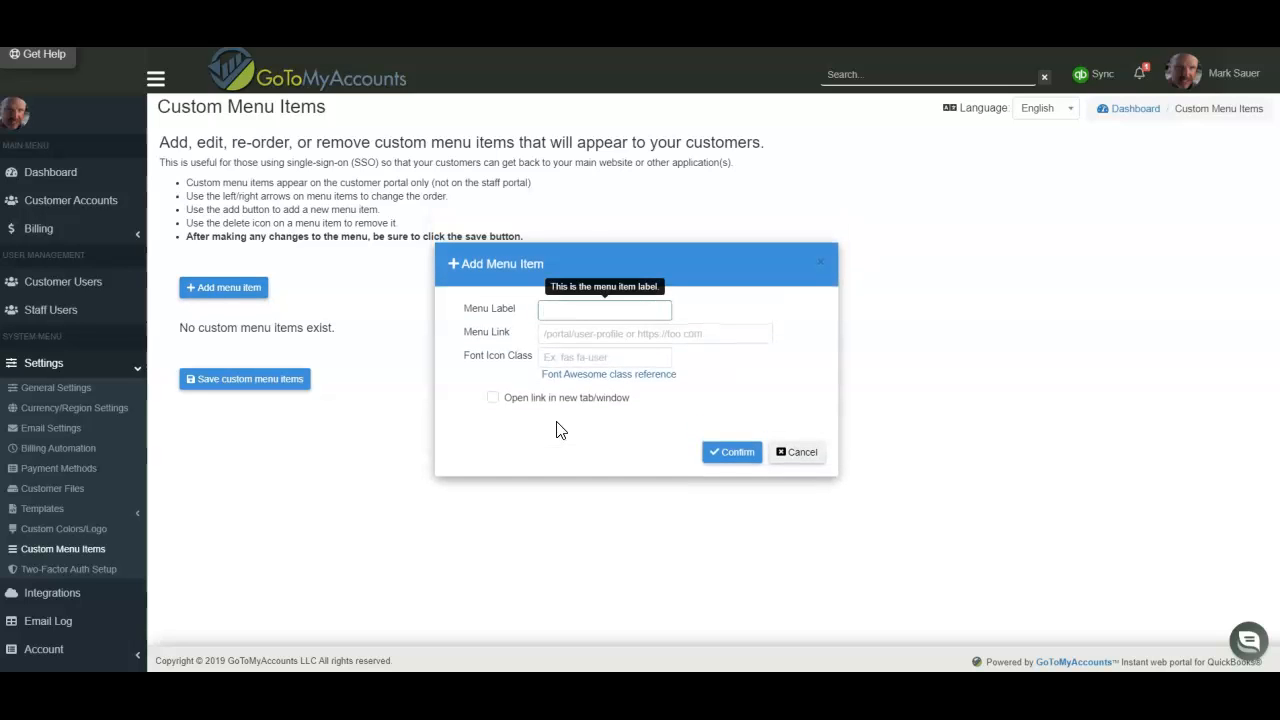
pyautogui.write('Te')
pyautogui.write('pen Google')
pyautogui.press('Tab')
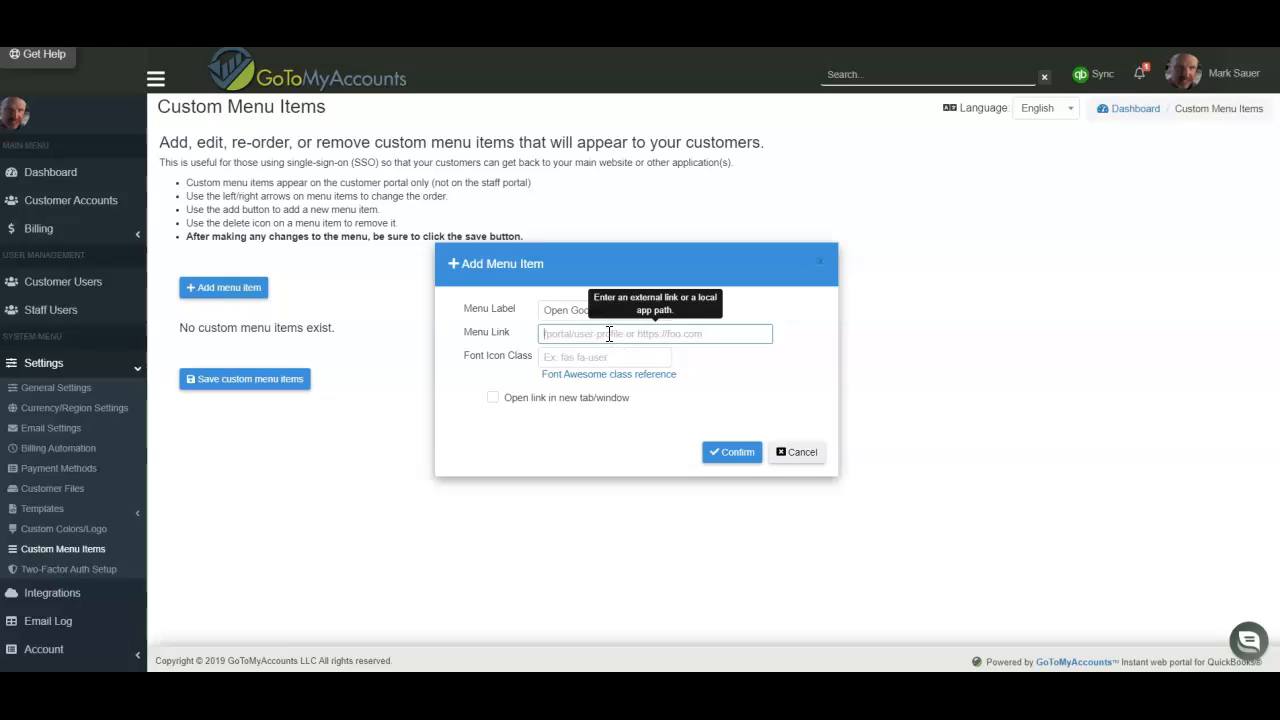
pyautogui.write('https ')
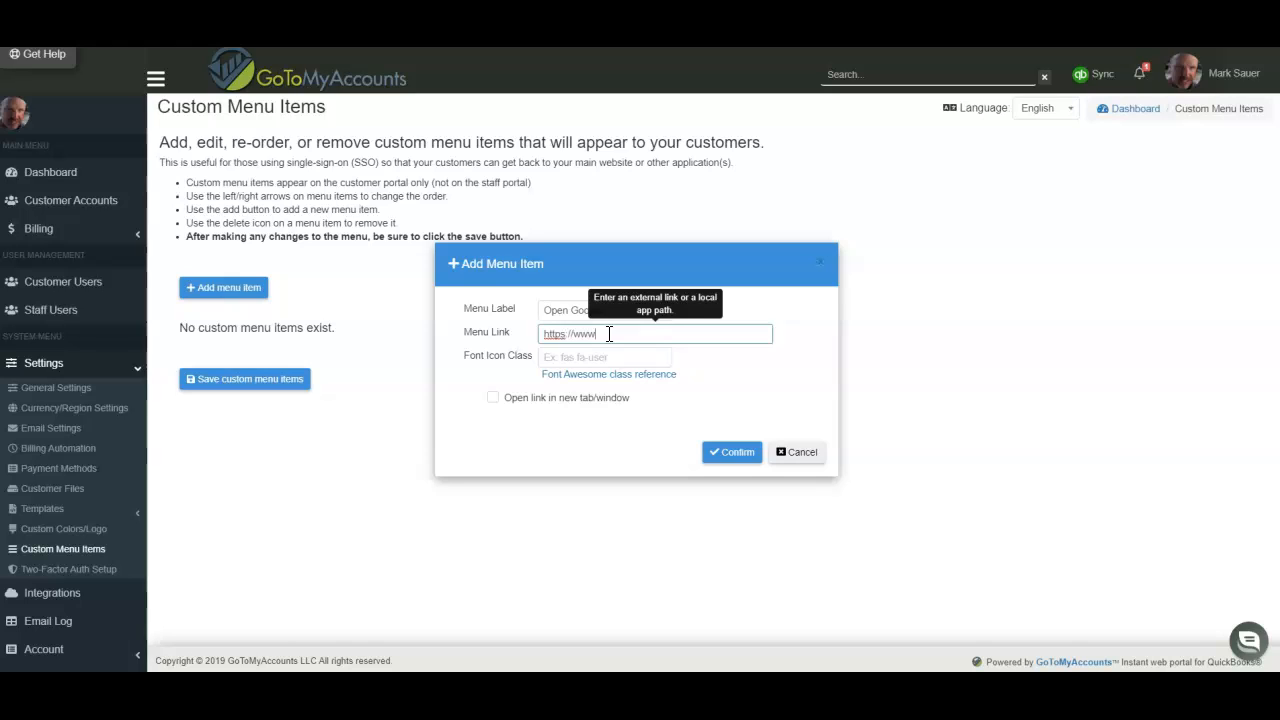
pyautogui.write('//www.google.com')
pyautogui.press('Tab')
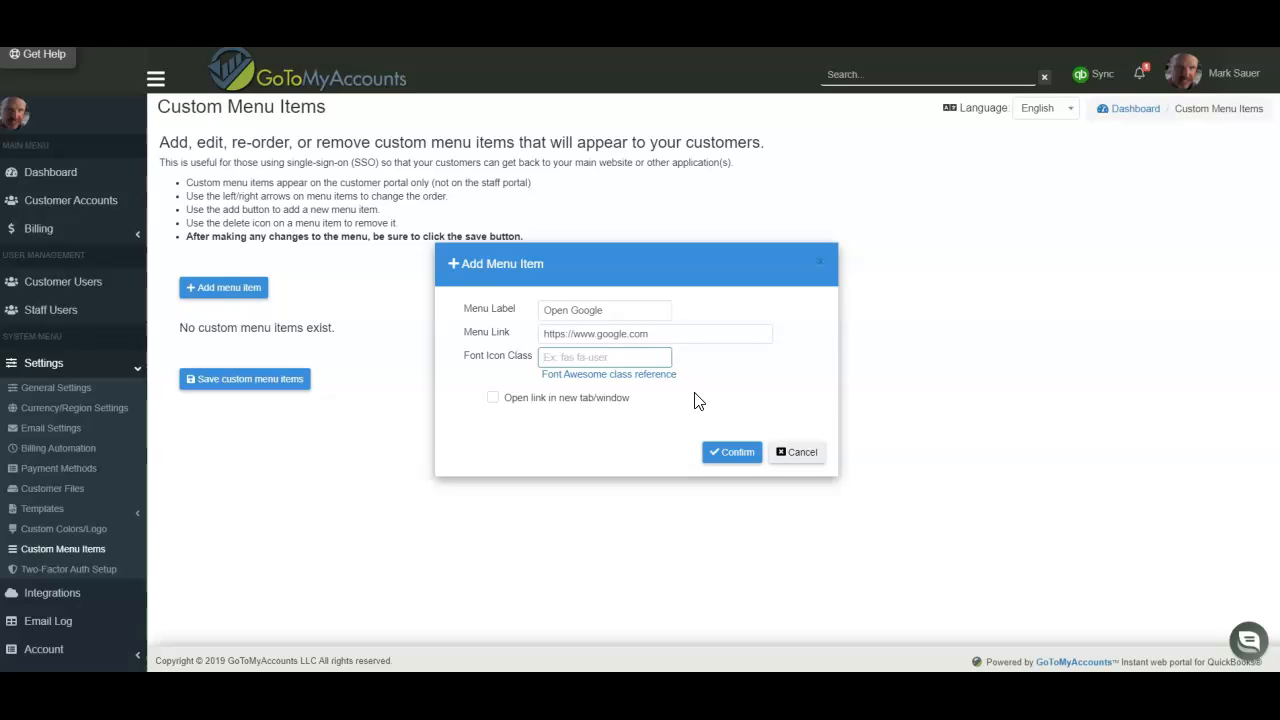
pyautogui.write('f')
pyautogui.write('ab fa-google')
pyautogui.click(555, 399)
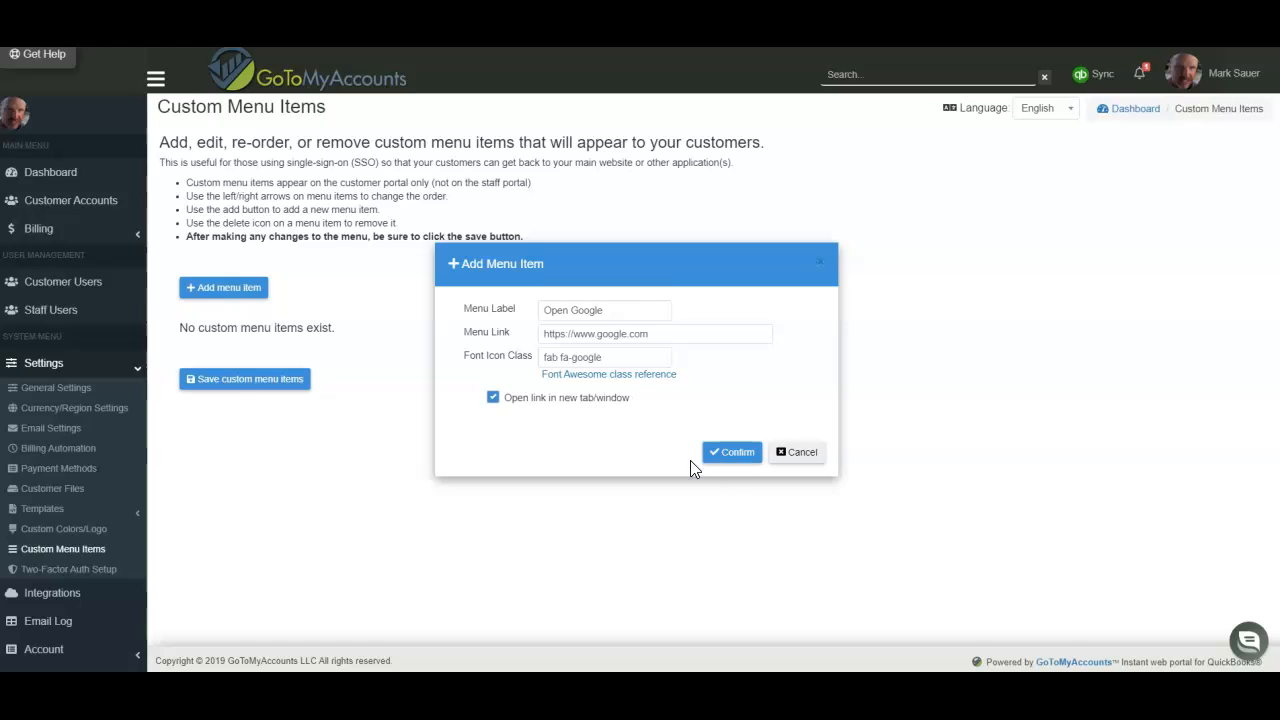
pyautogui.click(741, 455)
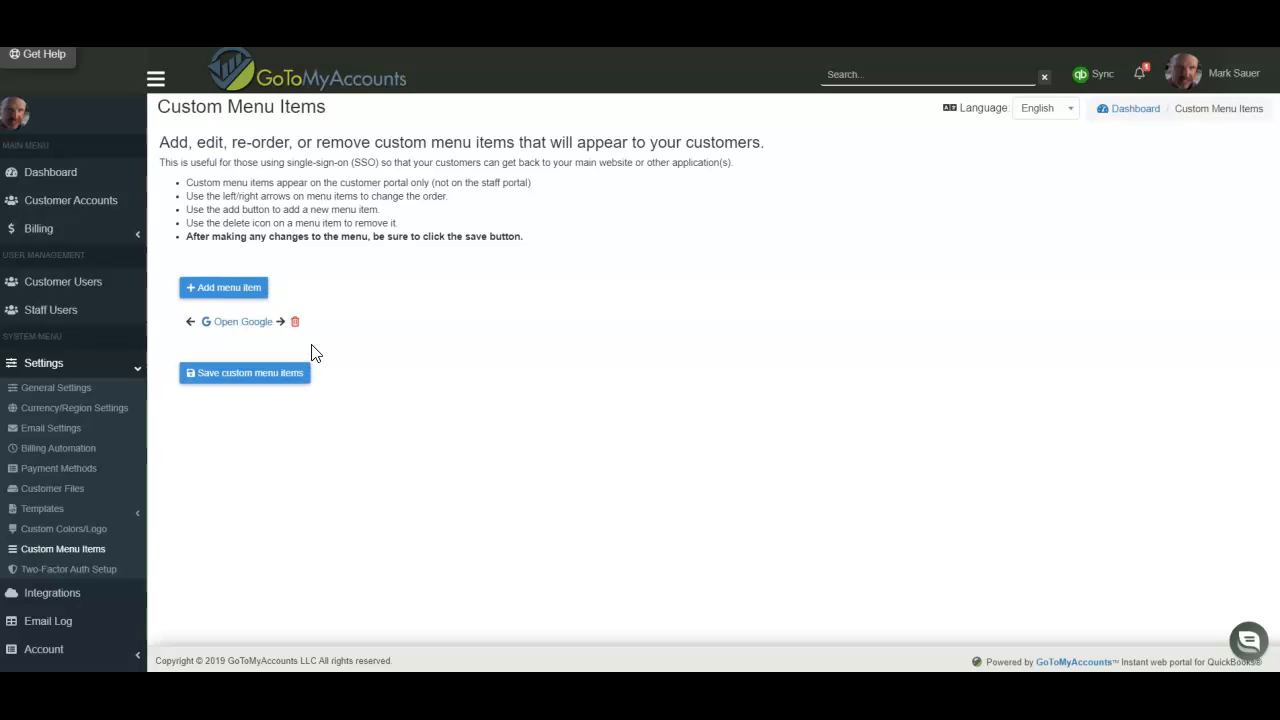
# Save the menu, then add 'Payment Test' linking to /payment with icon fas fa-credit-card
pyautogui.click(223, 381)
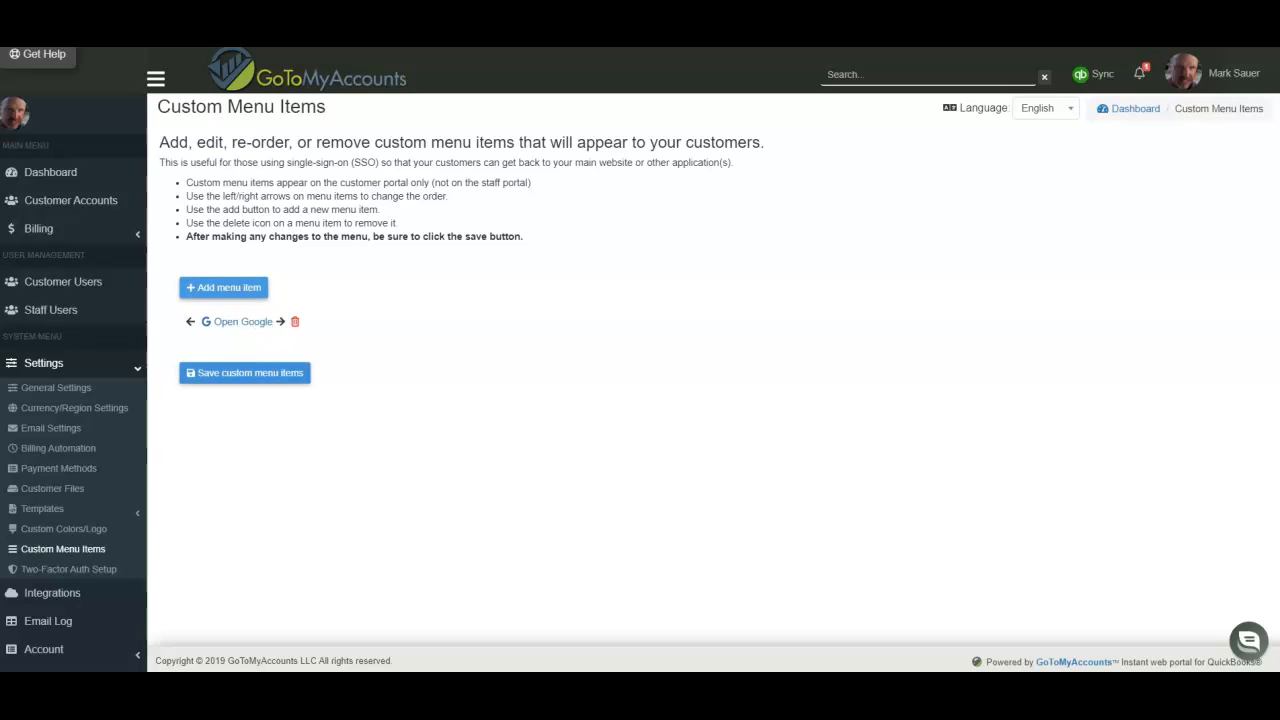
pyautogui.click(228, 289)
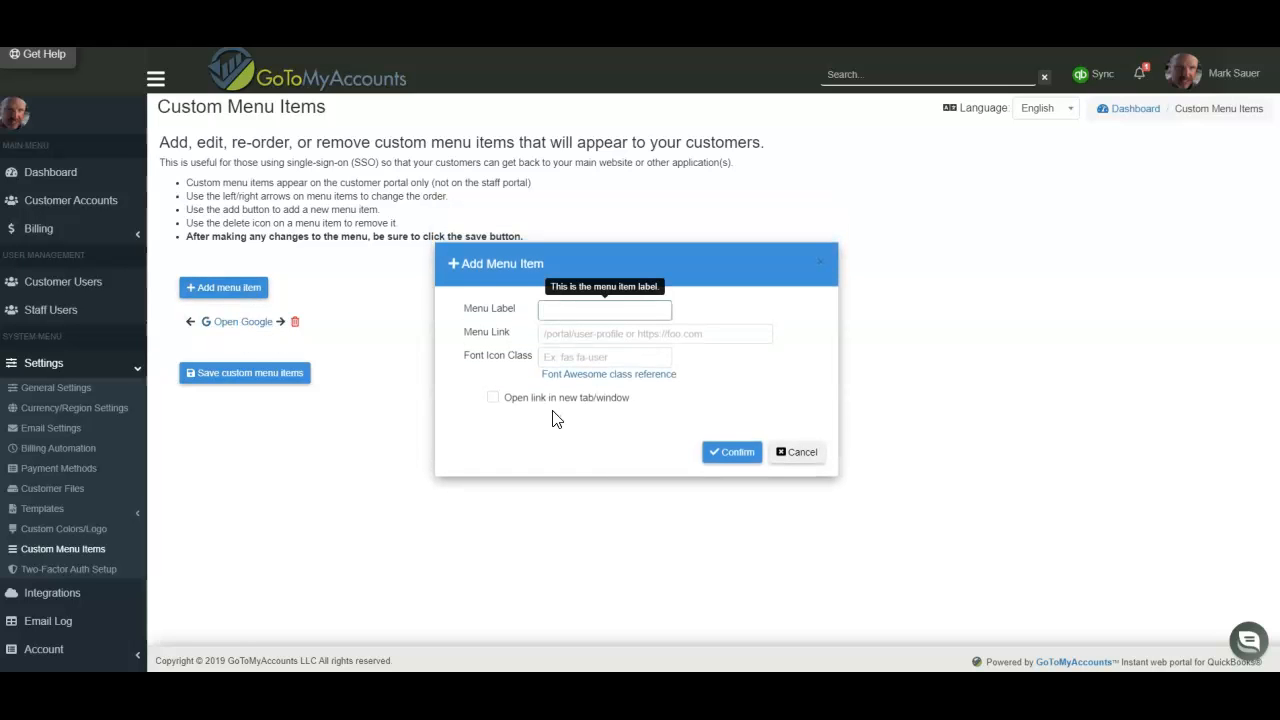
pyautogui.write('Payment ')
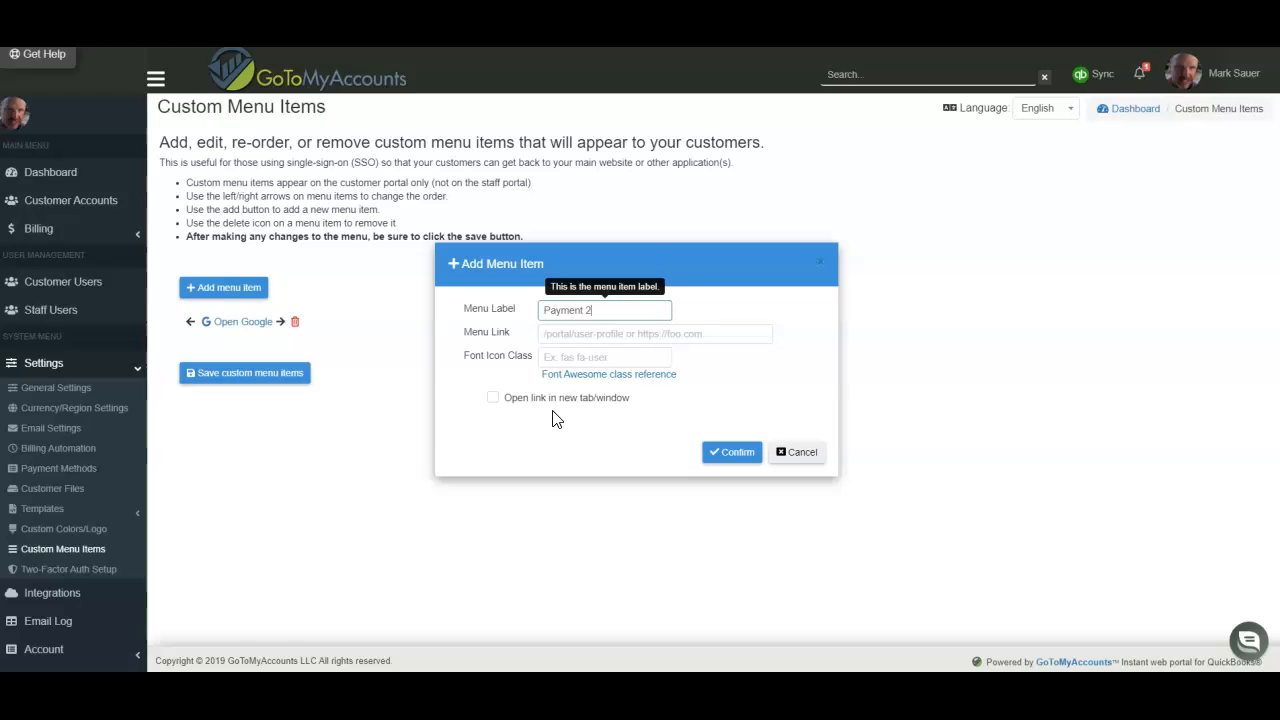
pyautogui.write('Test')
pyautogui.click(596, 336)
pyautogui.write('/payment')
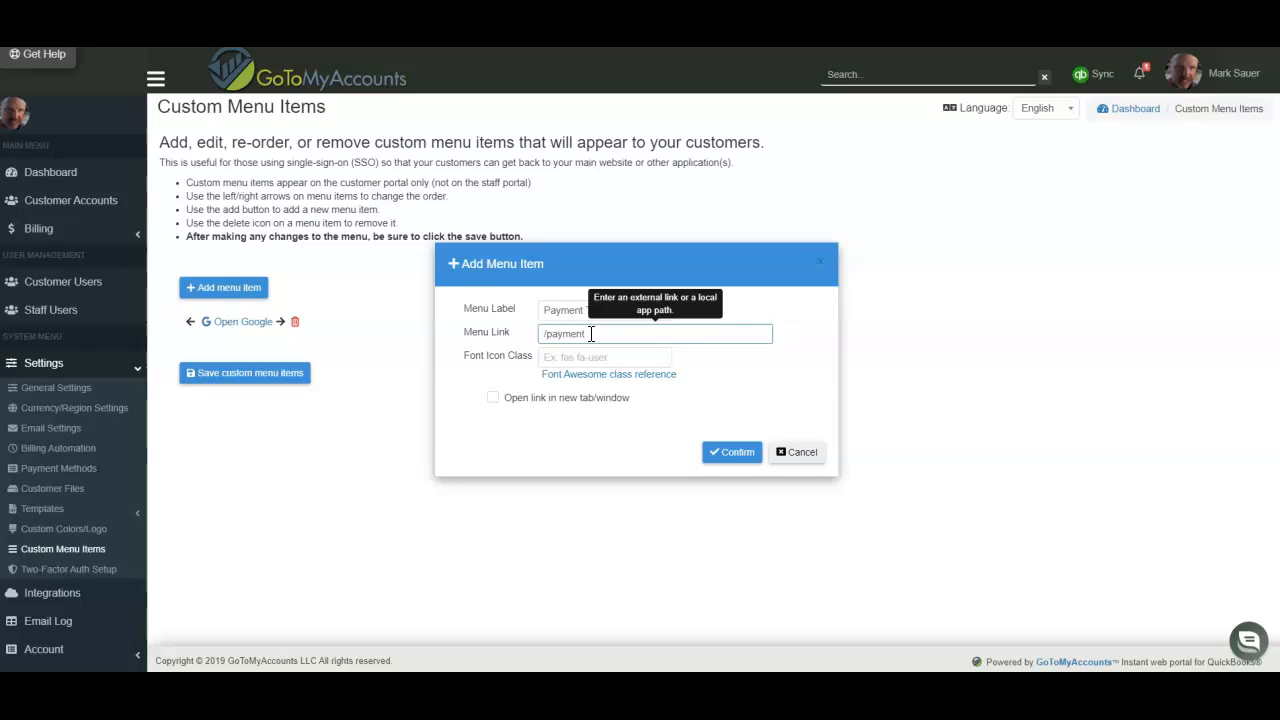
pyautogui.click(581, 362)
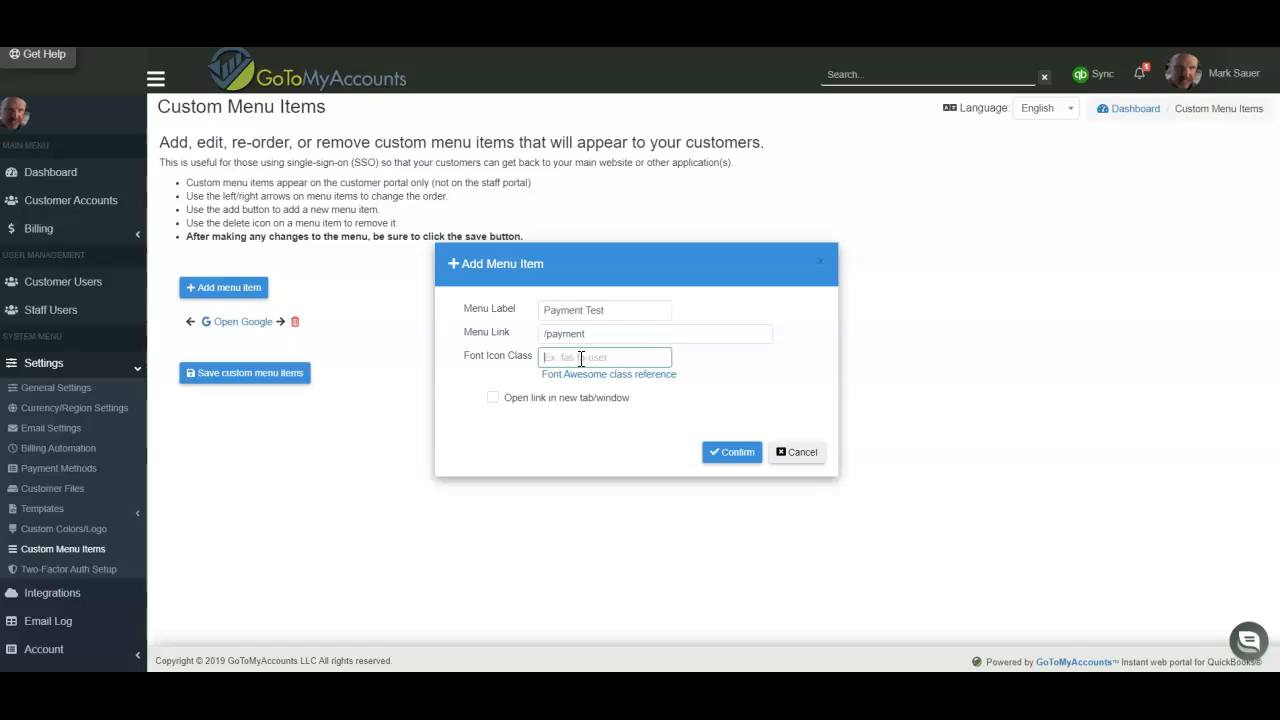
pyautogui.write('fas fa-credit-card')
pyautogui.click(723, 457)
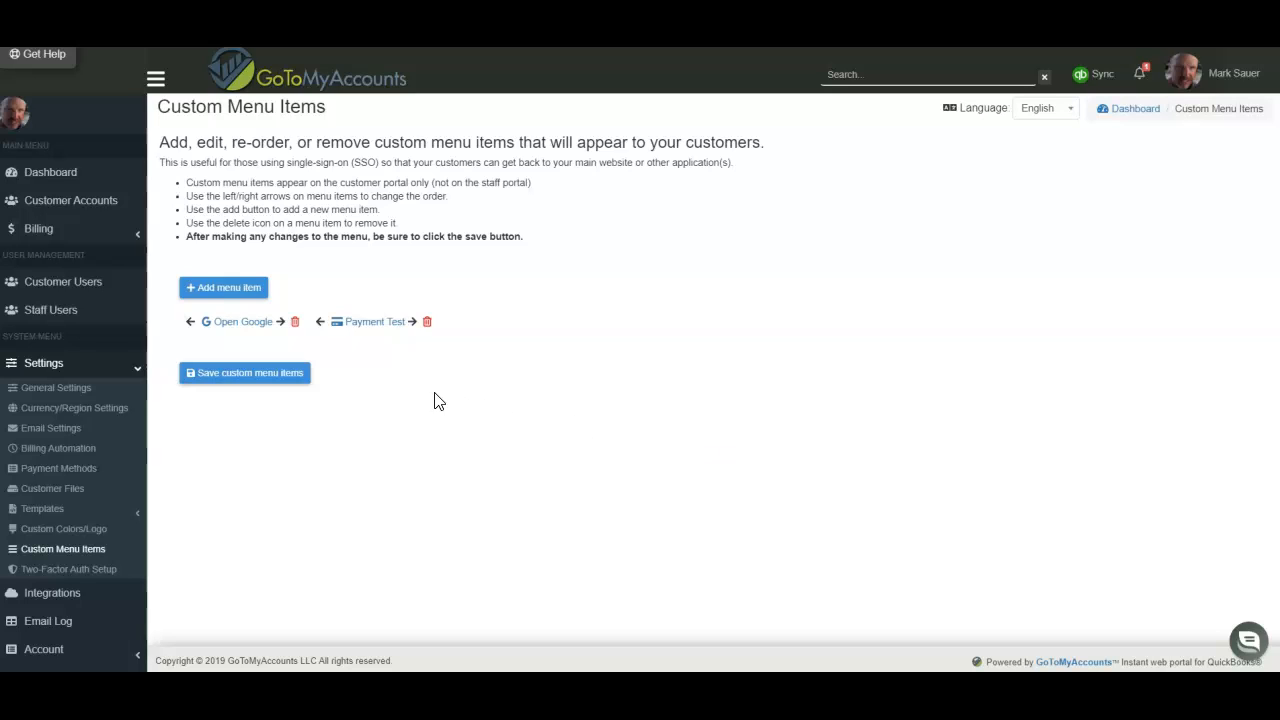
# Move Payment Test in front of Open Google and save the new order
pyautogui.click(320, 321)
pyautogui.click(282, 322)
pyautogui.click(320, 321)
pyautogui.click(250, 373)
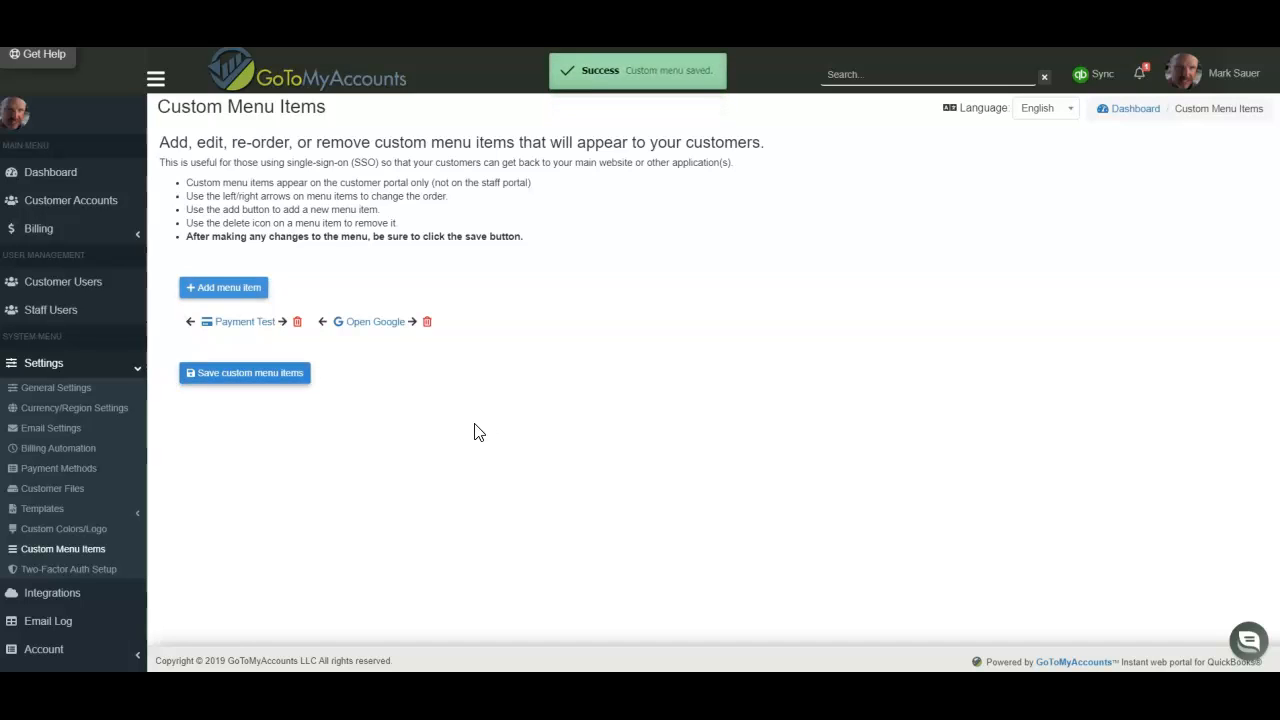
# Search for 'abc' and log in as ABC Company to view its customer portal
pyautogui.click(860, 75)
pyautogui.write('abc co')
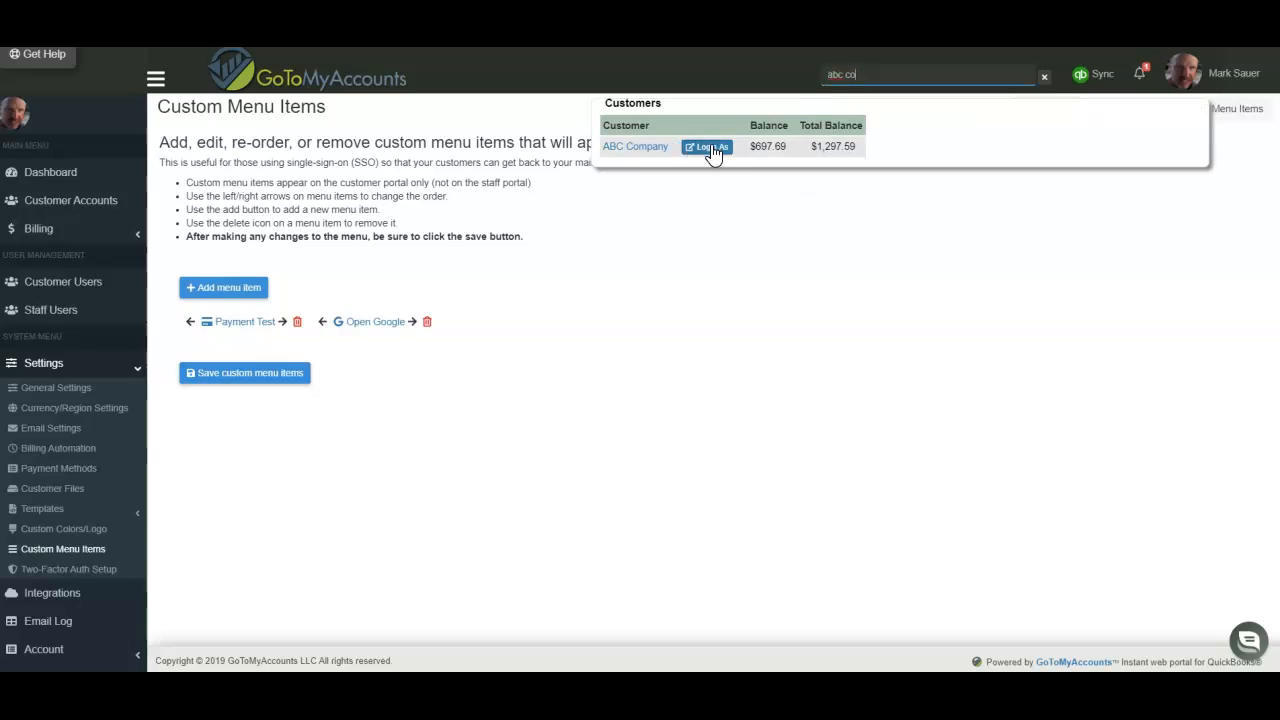
pyautogui.click(710, 148)
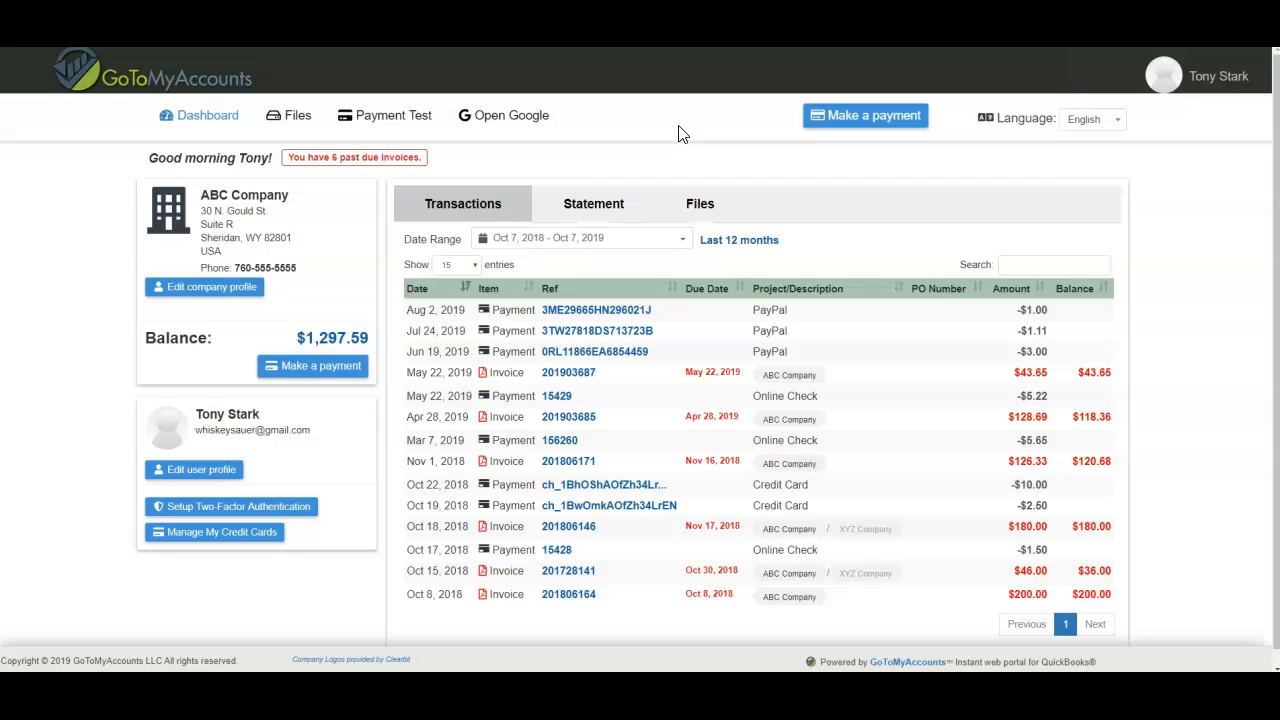
pyautogui.click(503, 118)
pyautogui.click(396, 125)
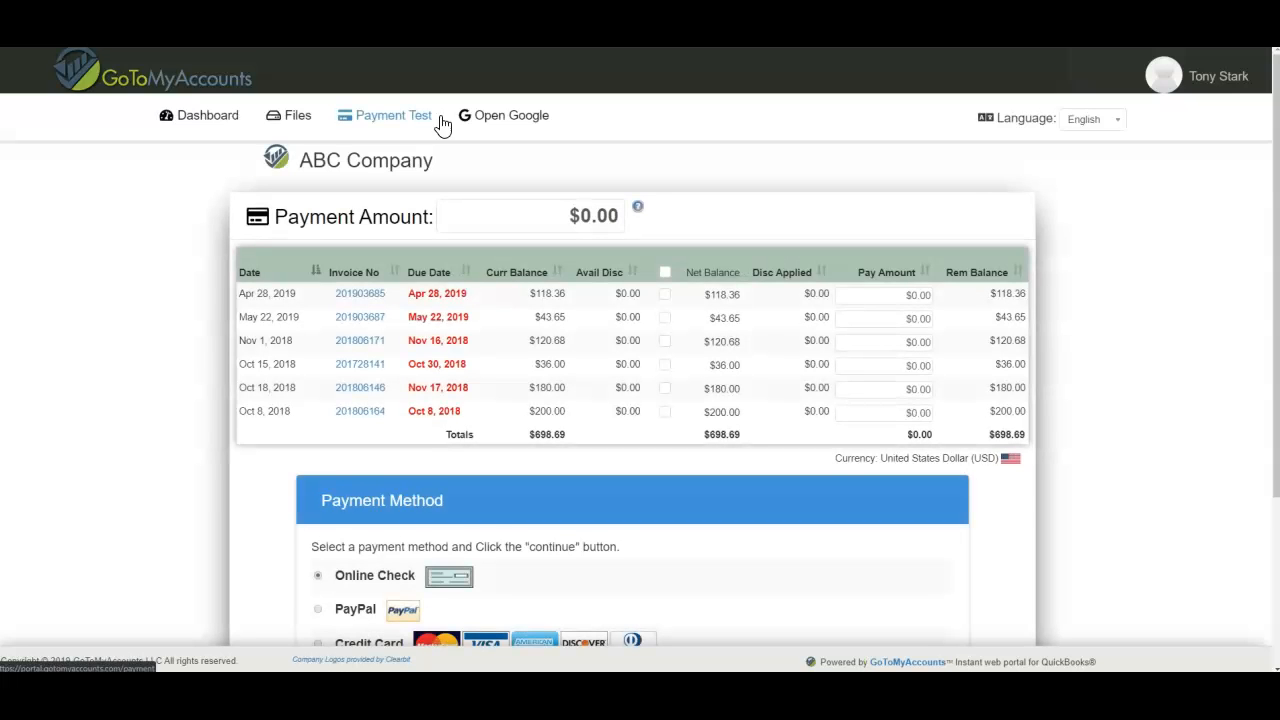
pyautogui.click(222, 118)
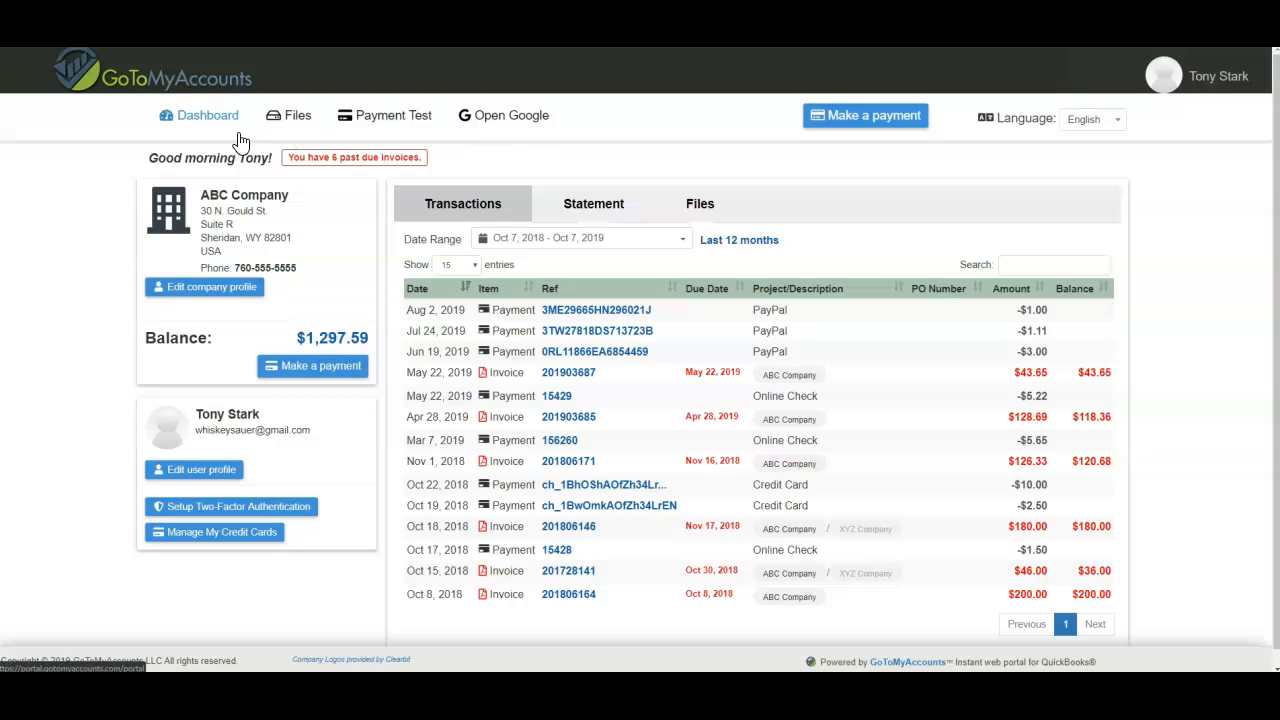
# Return to the staff session and delete the Payment Test menu item
pyautogui.click(1187, 82)
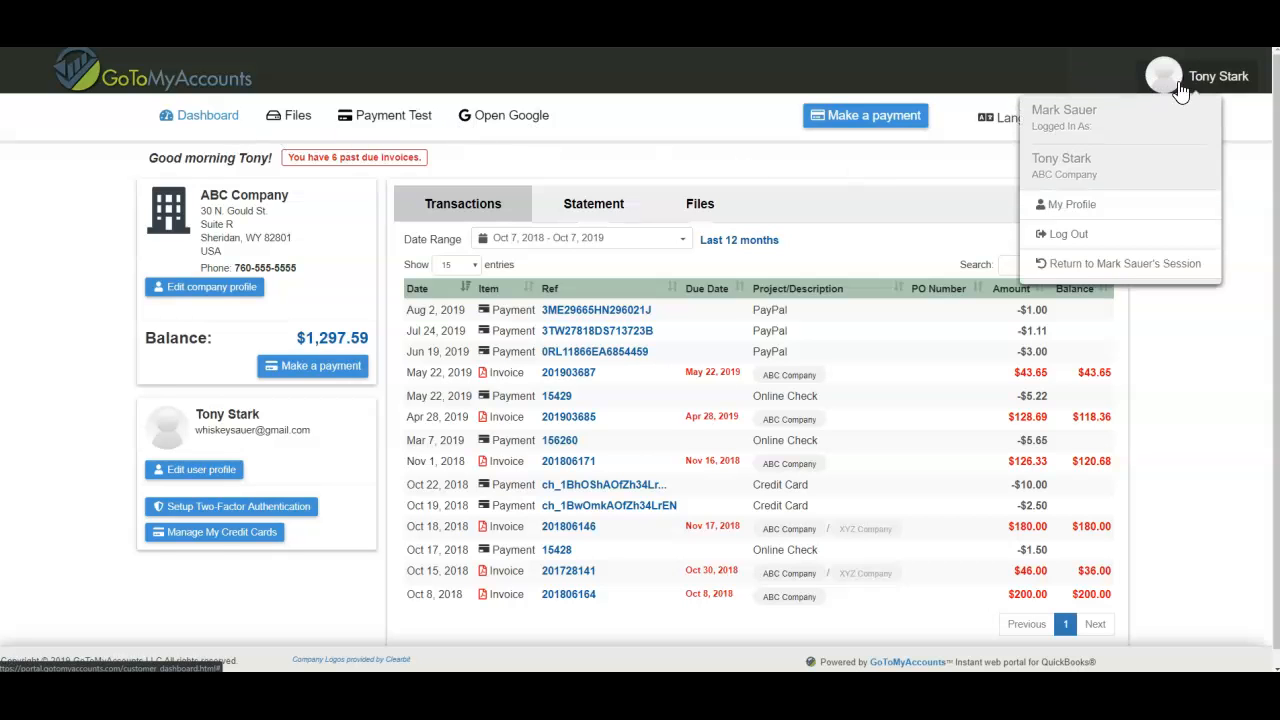
pyautogui.click(1110, 262)
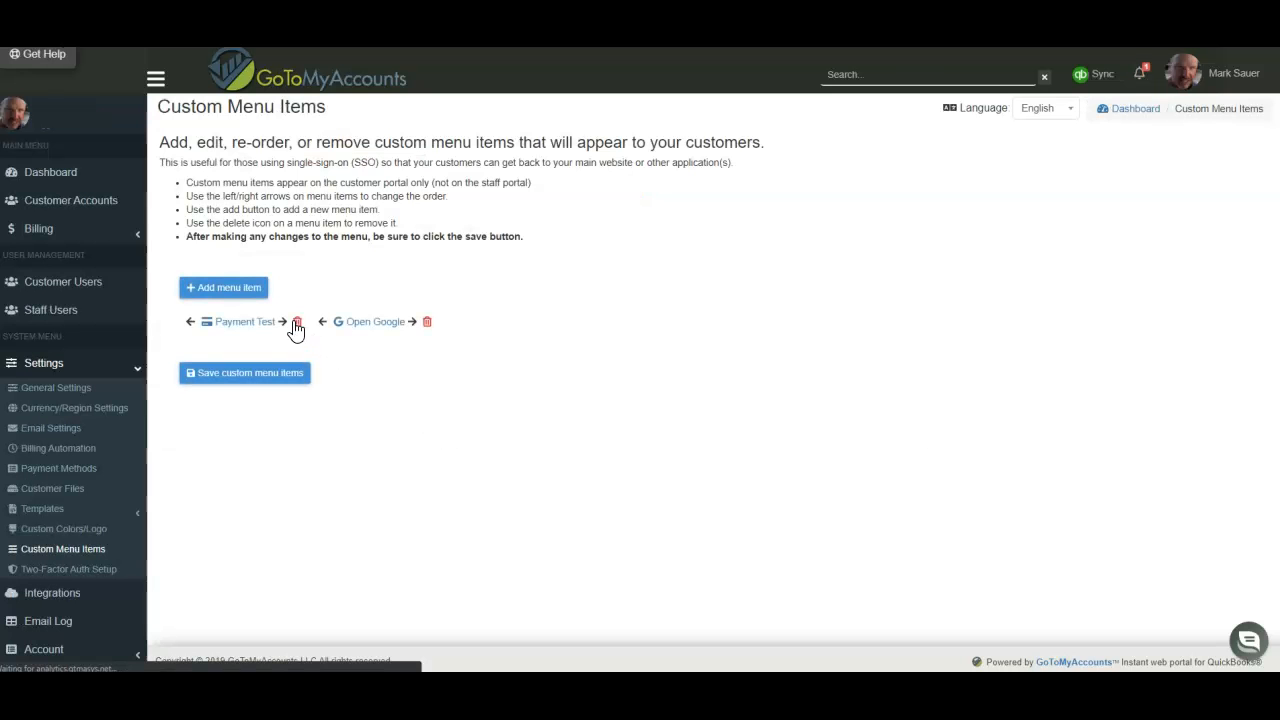
pyautogui.click(296, 324)
pyautogui.click(618, 391)
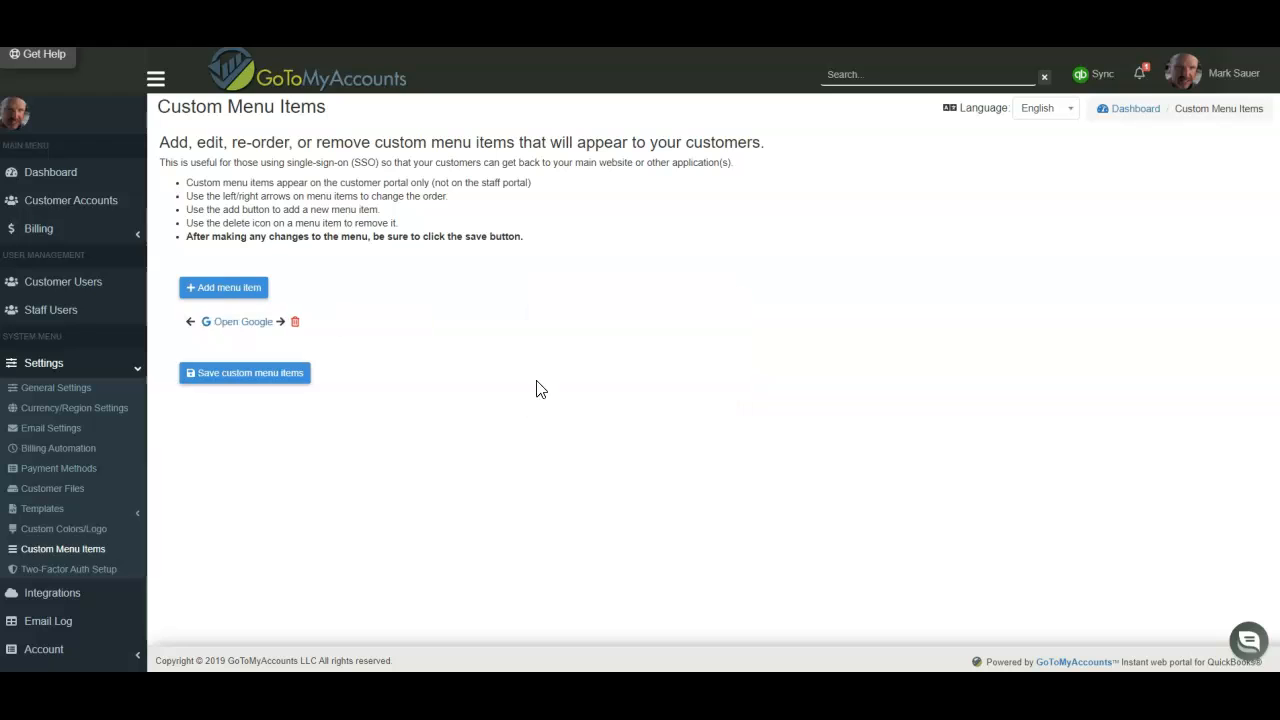
# Delete Open Google and save the now-empty custom menu
pyautogui.click(295, 323)
pyautogui.click(628, 393)
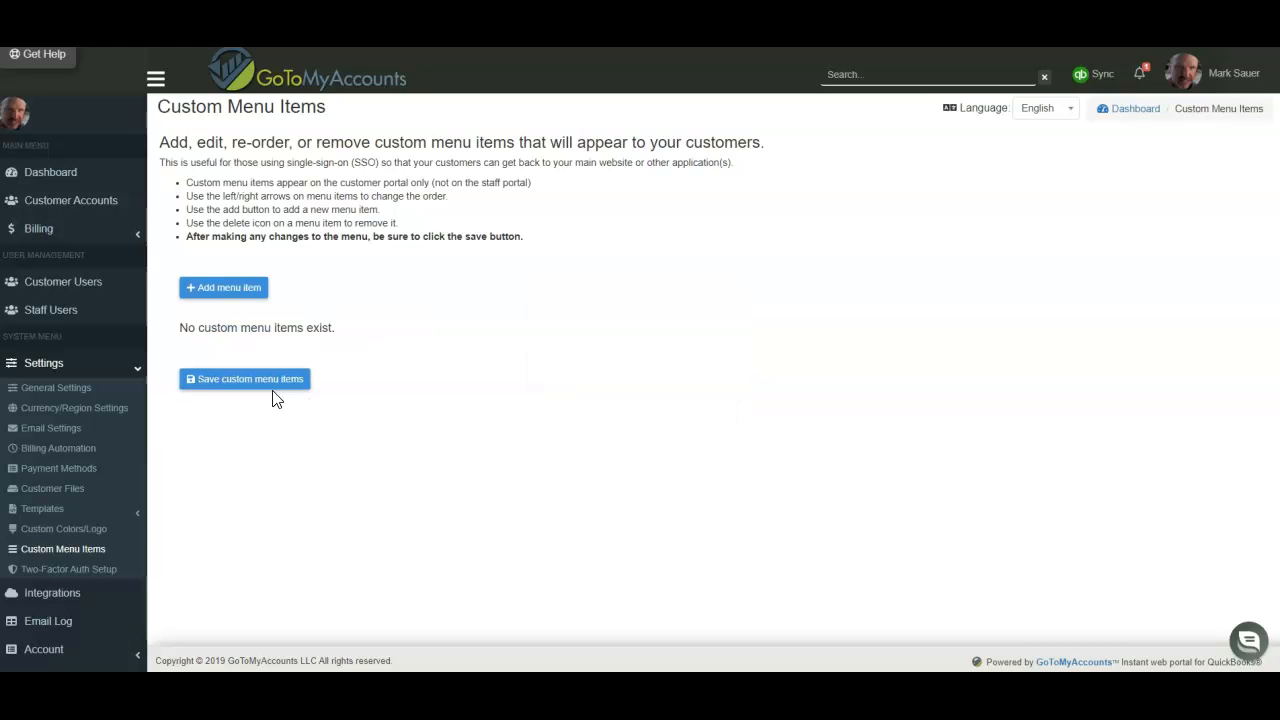
pyautogui.click(248, 380)
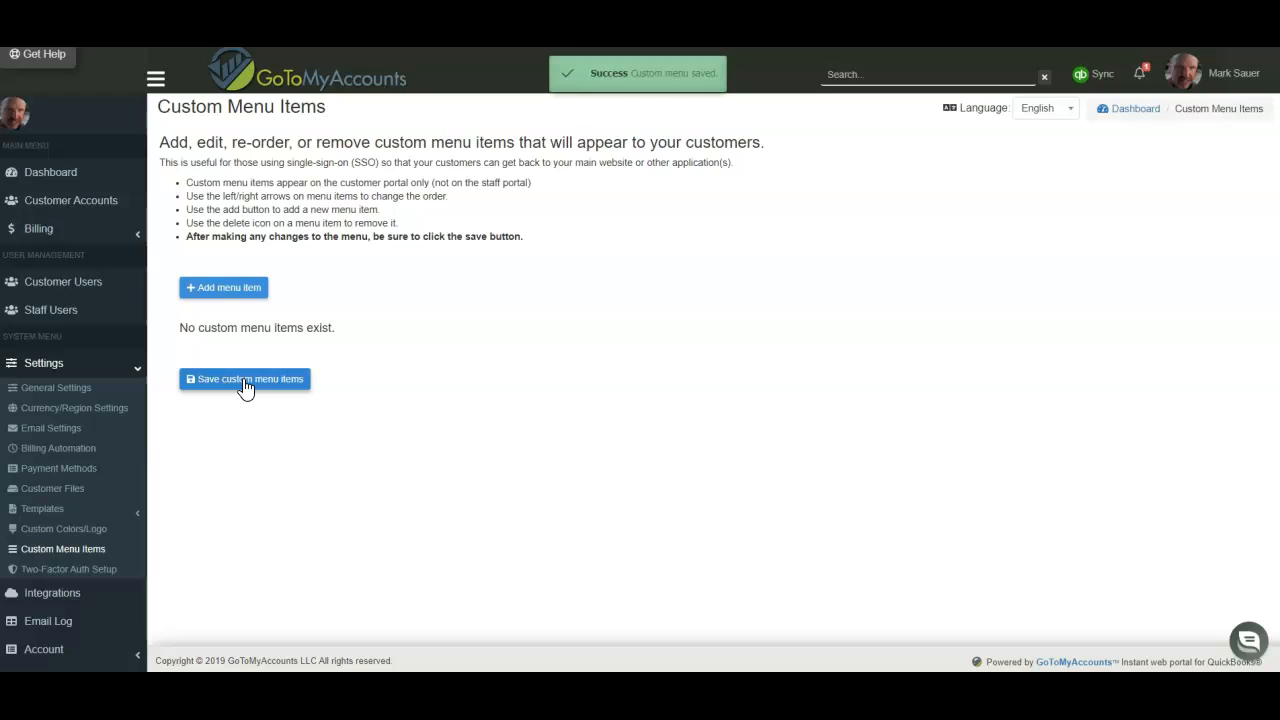
pyautogui.click(867, 72)
pyautogui.write('ab c')
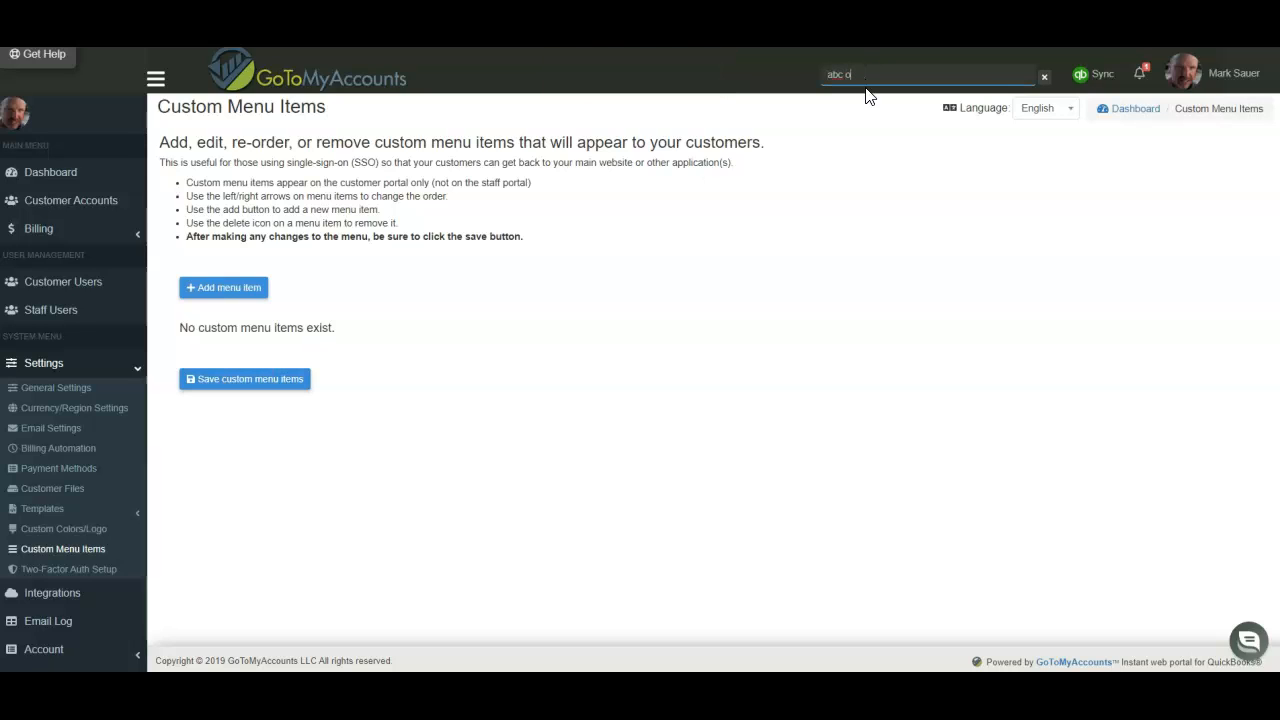
pyautogui.press('BackSpace')
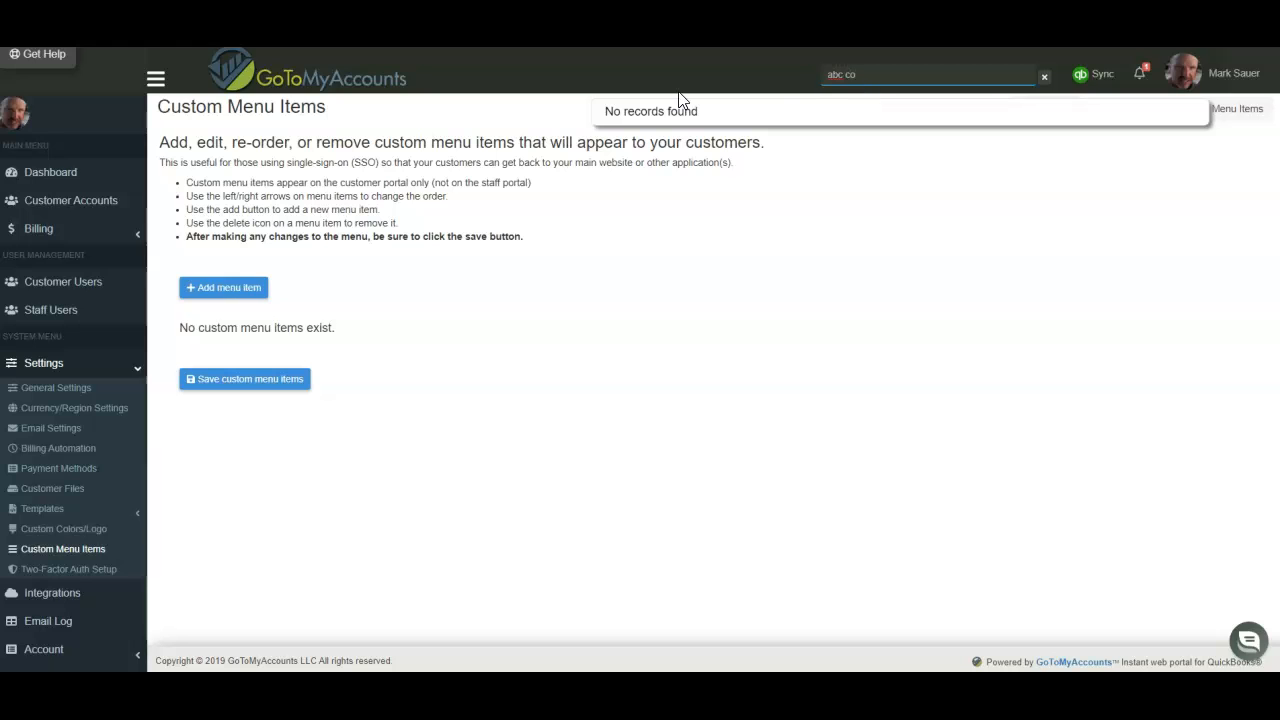
pyautogui.click(706, 147)
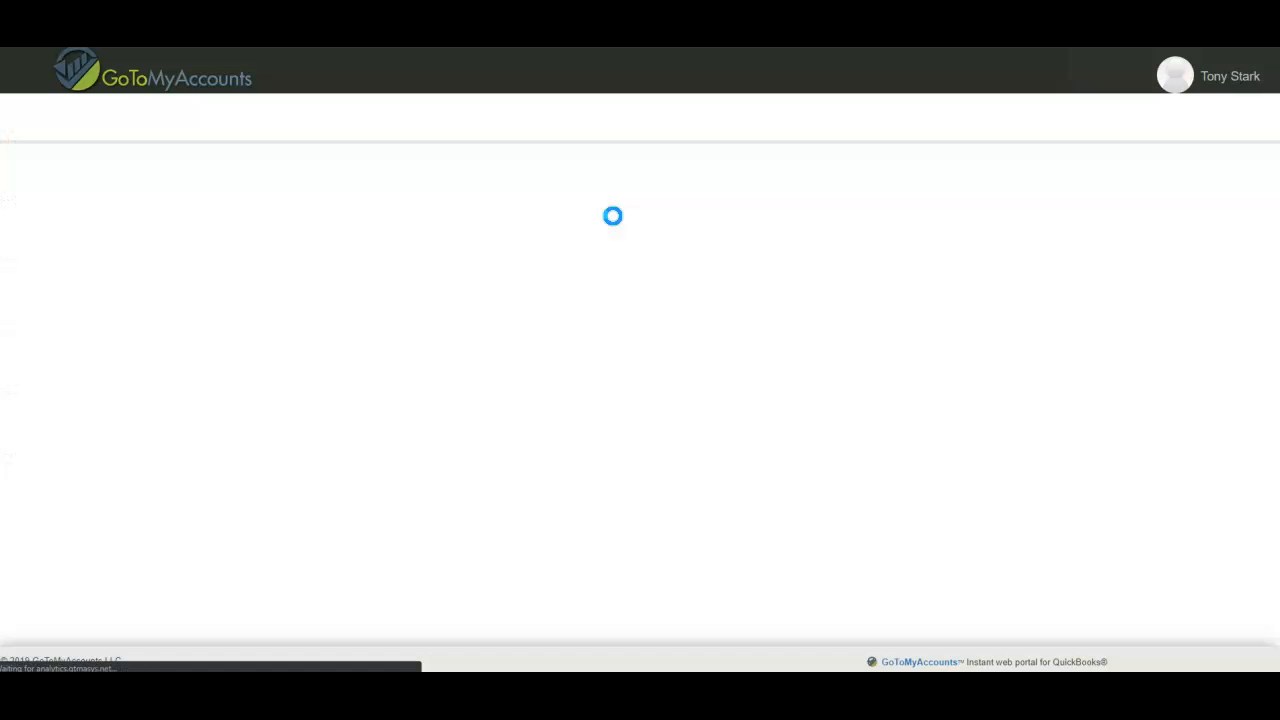
pyautogui.click(1203, 83)
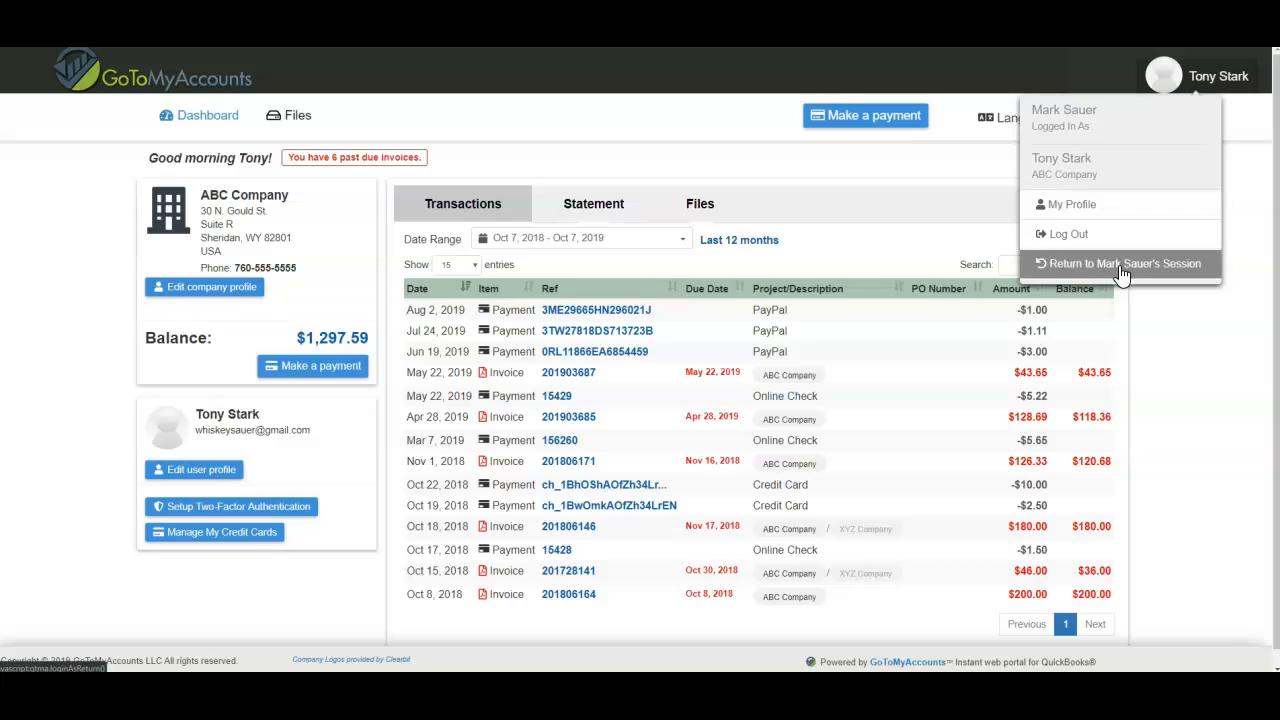
pyautogui.click(1123, 265)
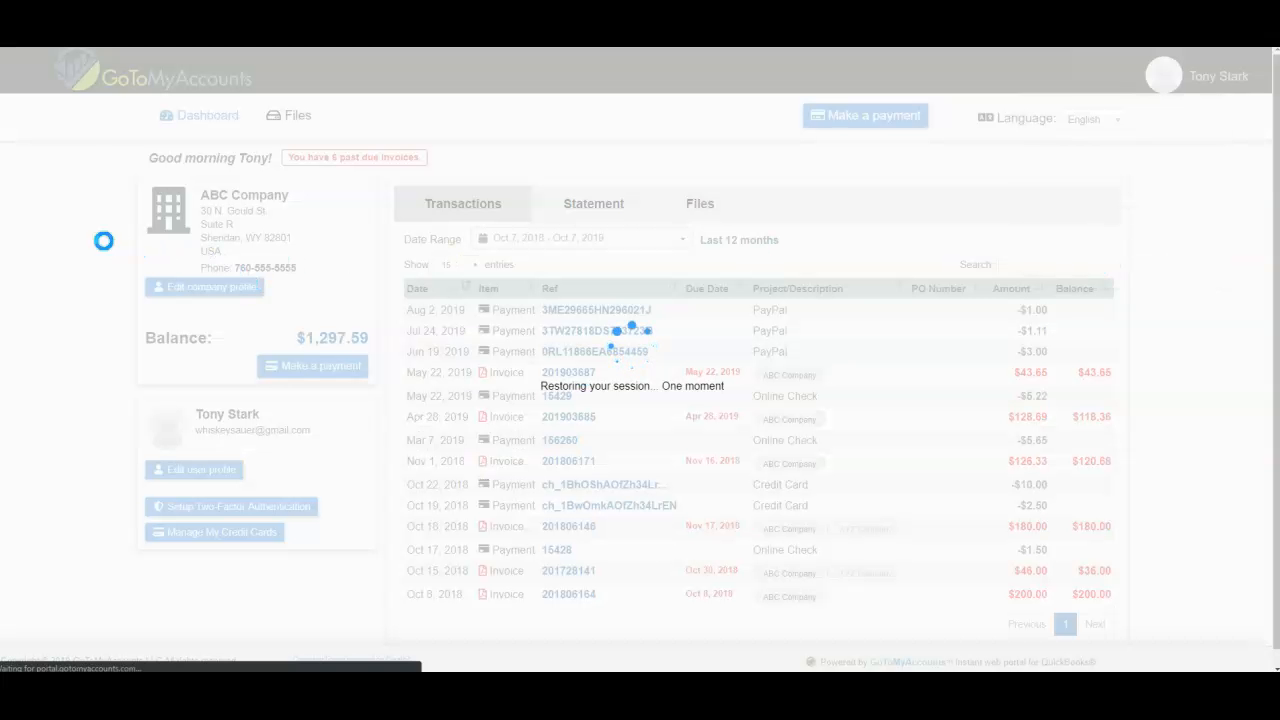